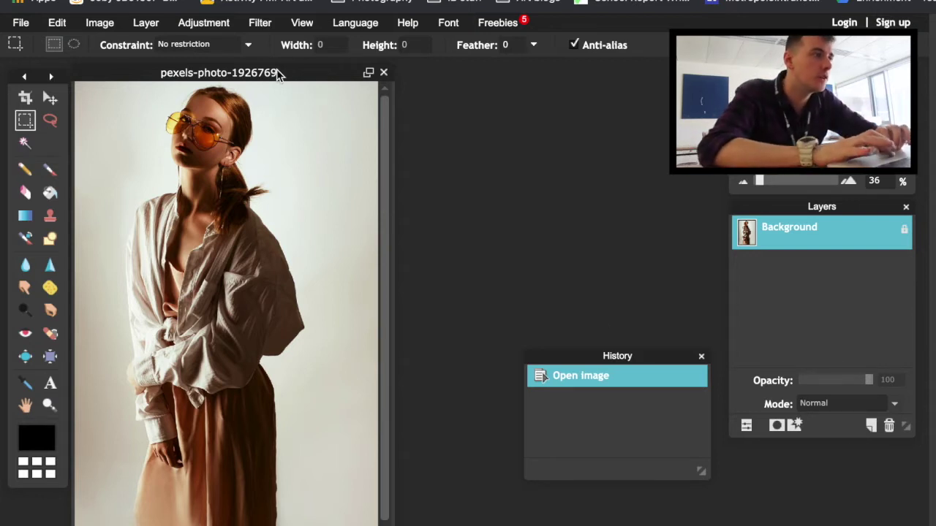
- Copy the whole portrait and paste it back as a new Layer 1
{"action": "left_click_drag", "start_coordinate": [276, 69], "coordinate": [344, 82]}
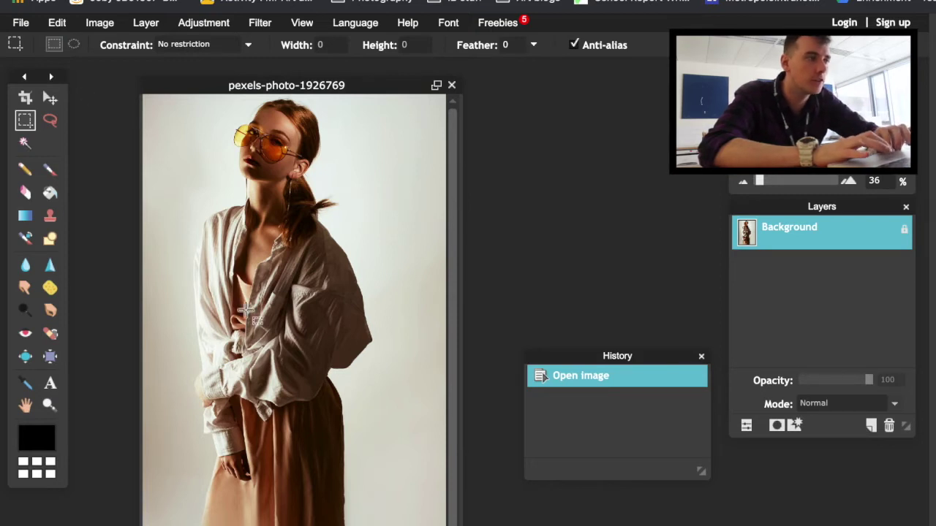
{"action": "key", "text": "ctrl+a"}
{"action": "key", "text": "ctrl+c"}
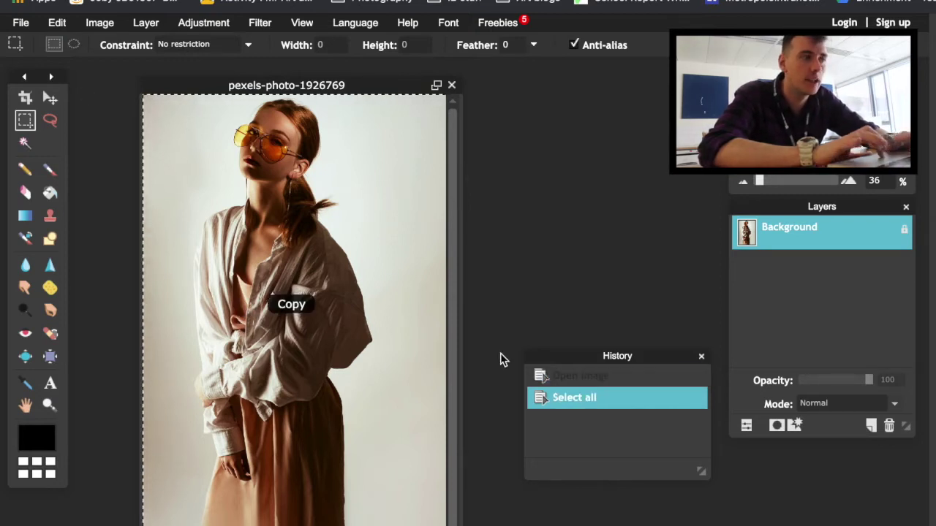
{"action": "key", "text": "ctrl+v"}
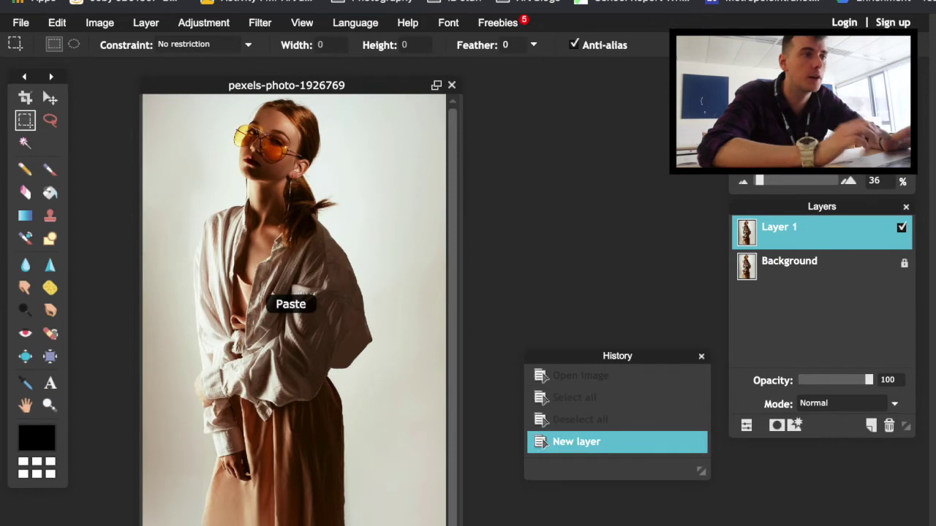
- Desaturate Layer 1 to greyscale and paste a greyscale copy as Layer 2
{"action": "left_click", "coordinate": [113, 24]}
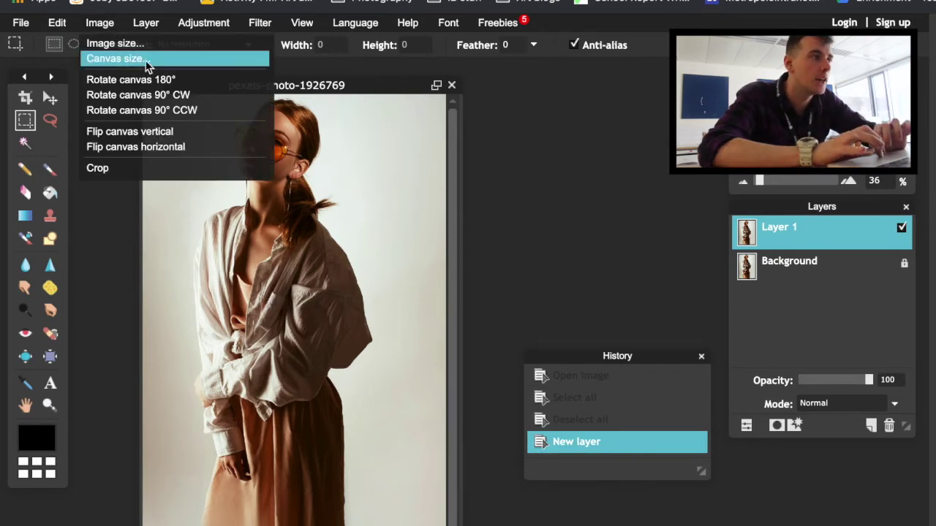
{"action": "mouse_move", "coordinate": [204, 22]}
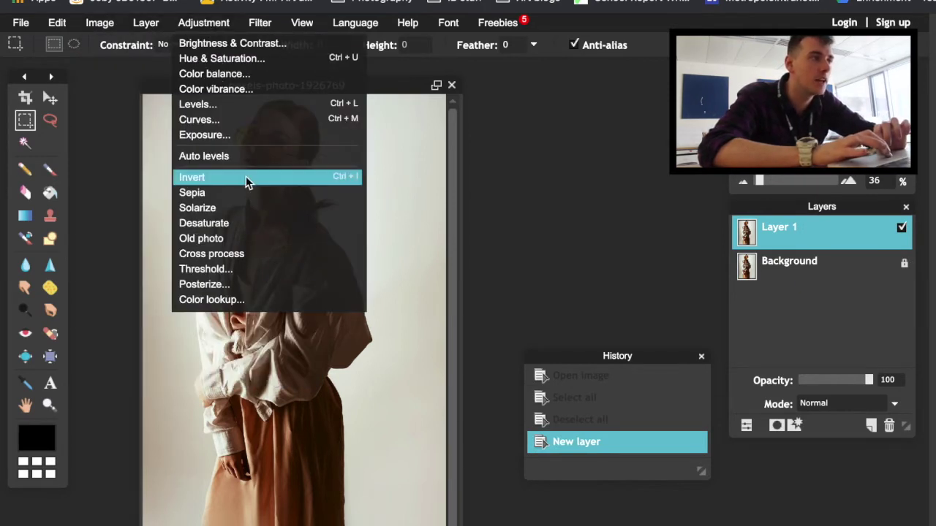
{"action": "left_click", "coordinate": [232, 223]}
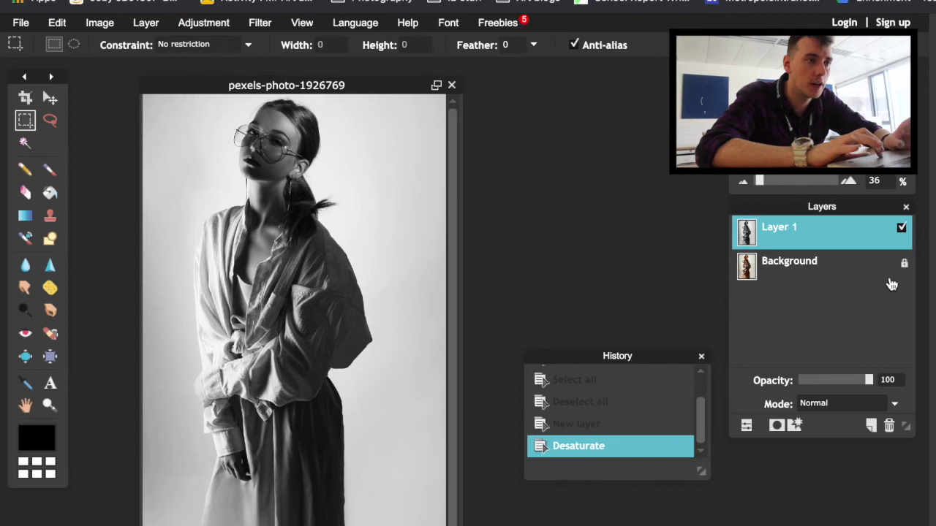
{"action": "key", "text": "ctrl+a"}
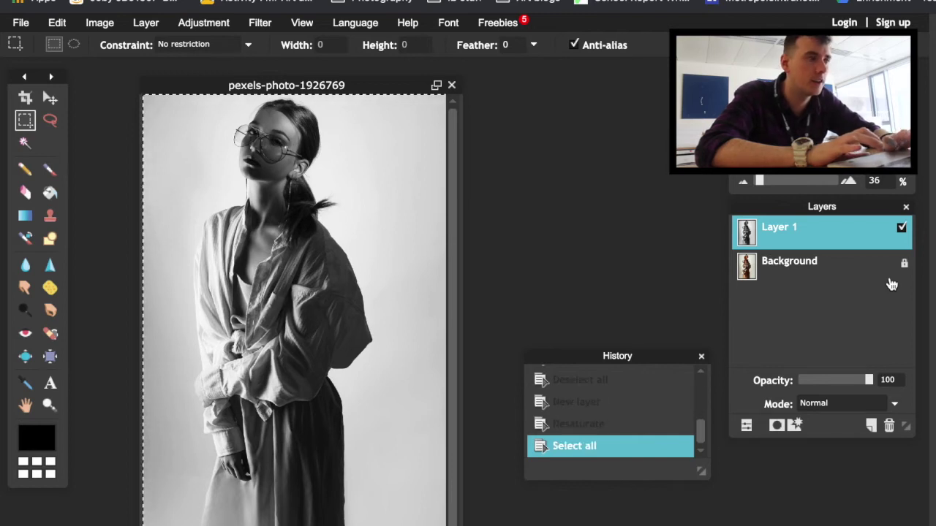
{"action": "key", "text": "ctrl+v"}
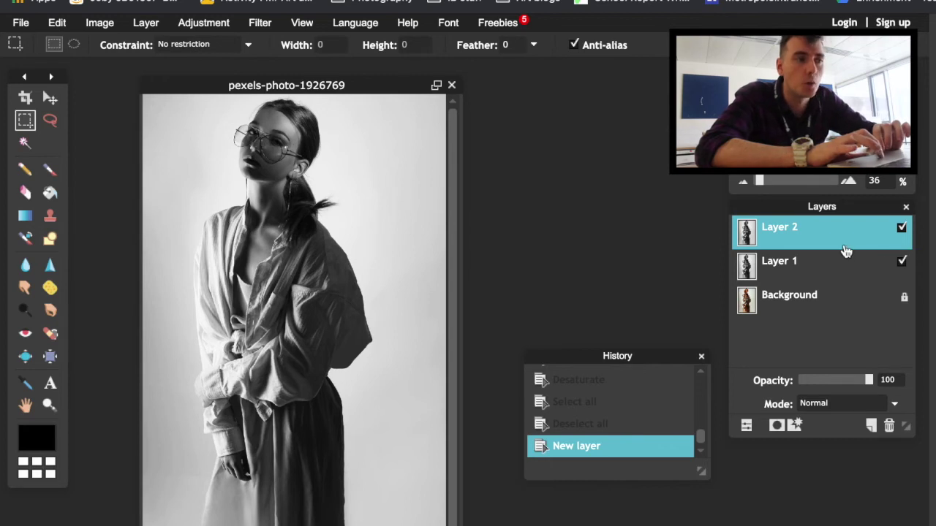
- Tint Layer 2 red with a Color balance Red offset of 74
{"action": "left_click", "coordinate": [208, 31]}
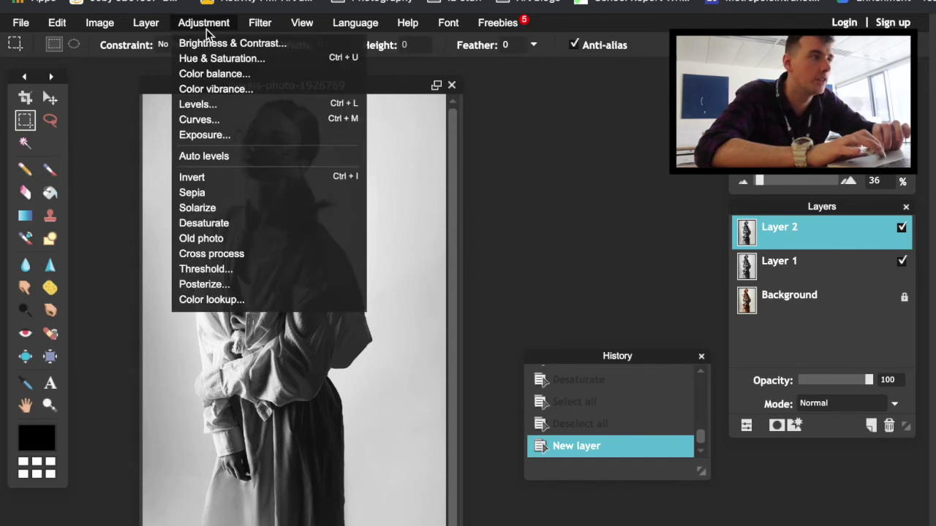
{"action": "left_click", "coordinate": [221, 74]}
{"action": "left_click_drag", "start_coordinate": [468, 258], "coordinate": [527, 258]}
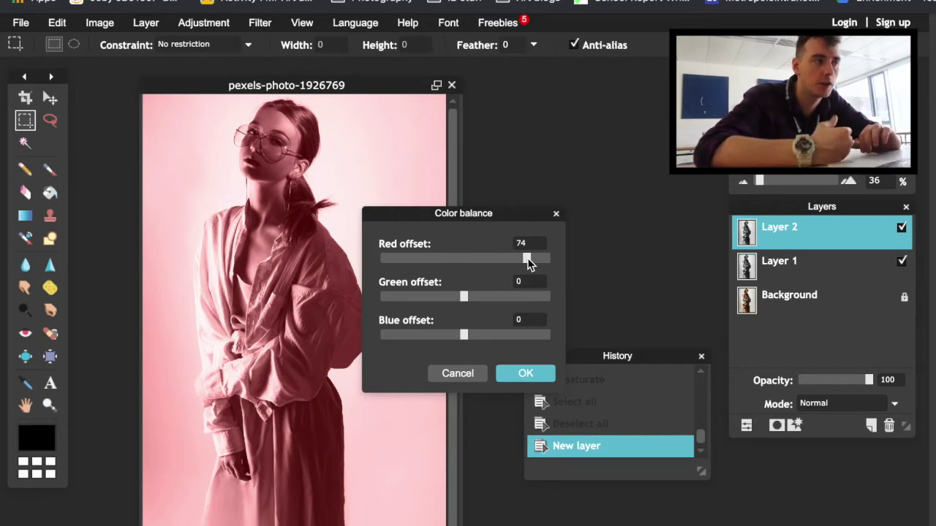
{"action": "left_click", "coordinate": [527, 373]}
- With Layer 2 hidden, tint Layer 1 cyan using Red offset -81, then show Layer 2 again
{"action": "left_click", "coordinate": [831, 267]}
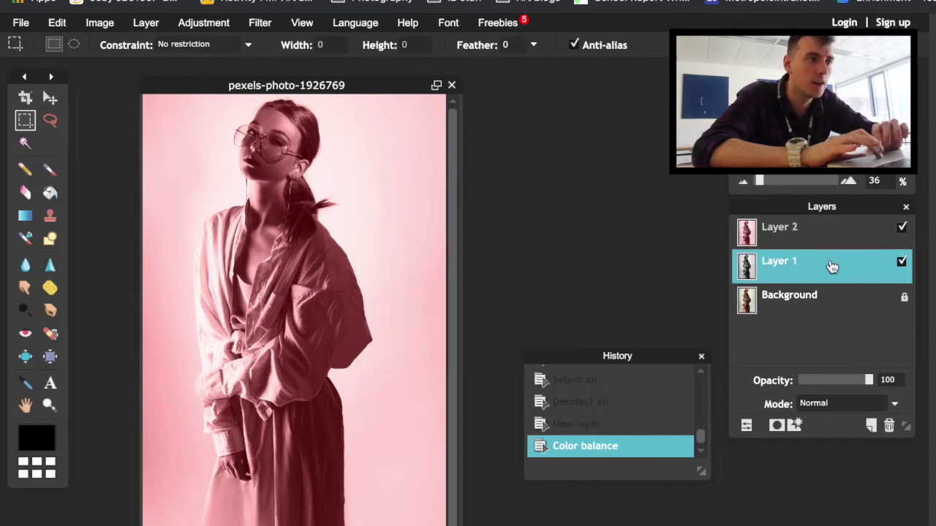
{"action": "left_click", "coordinate": [901, 228]}
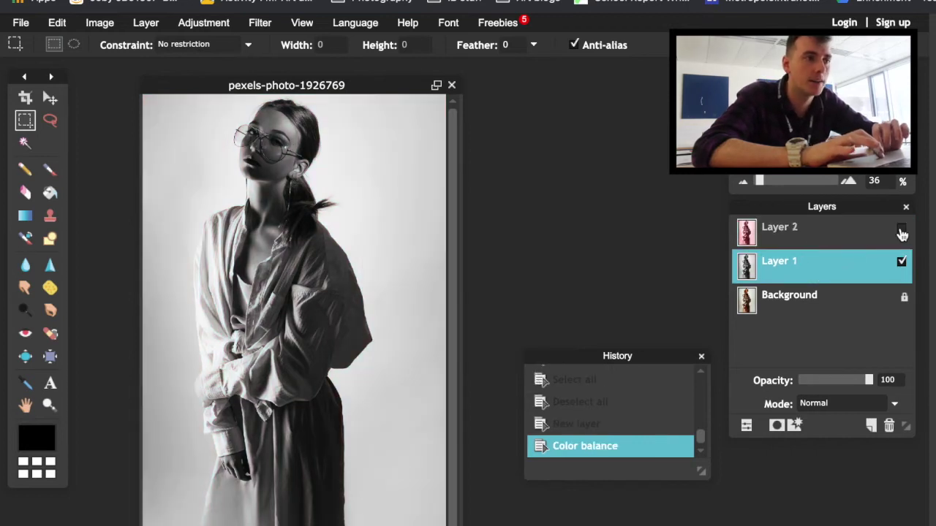
{"action": "left_click", "coordinate": [204, 25]}
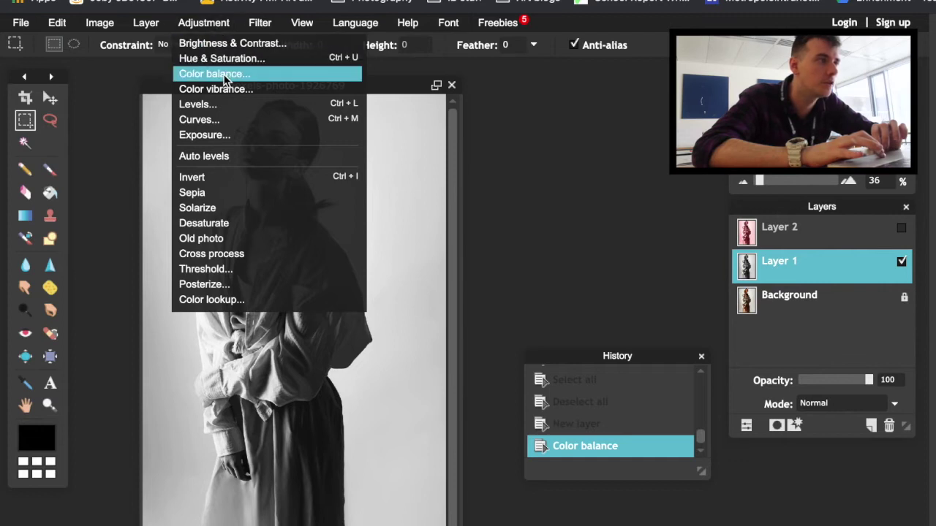
{"action": "left_click", "coordinate": [223, 74]}
{"action": "left_click_drag", "start_coordinate": [464, 261], "coordinate": [396, 262]}
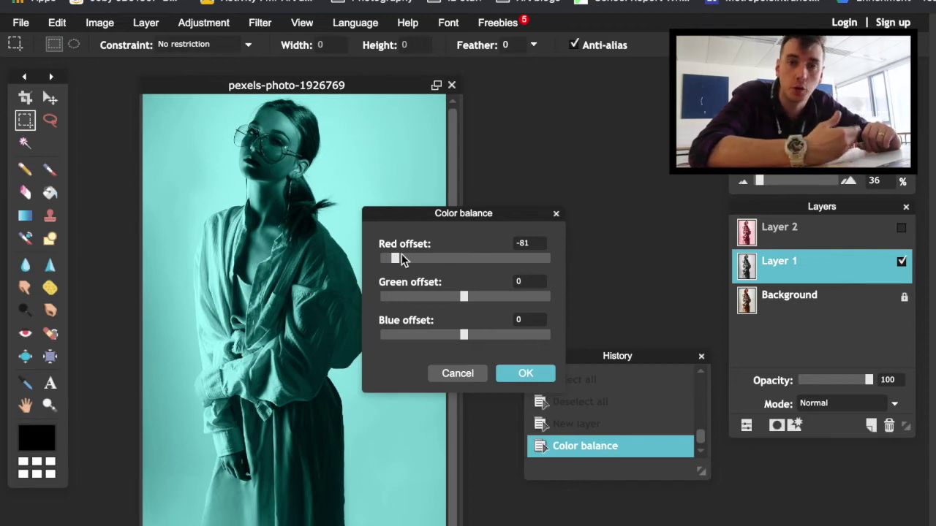
{"action": "left_click", "coordinate": [526, 374]}
{"action": "left_click", "coordinate": [901, 229]}
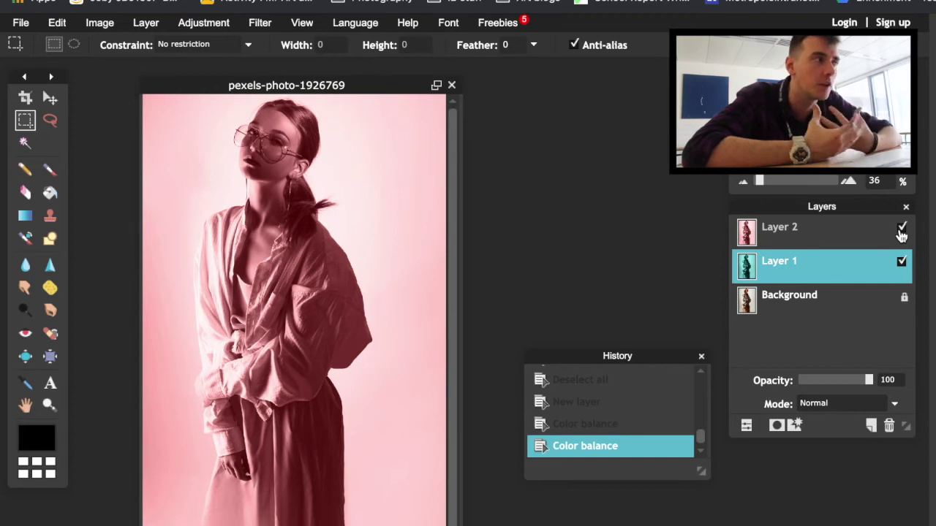
- Shift Layer 2 a few pixels to the right with the Move tool
{"action": "left_click", "coordinate": [865, 240]}
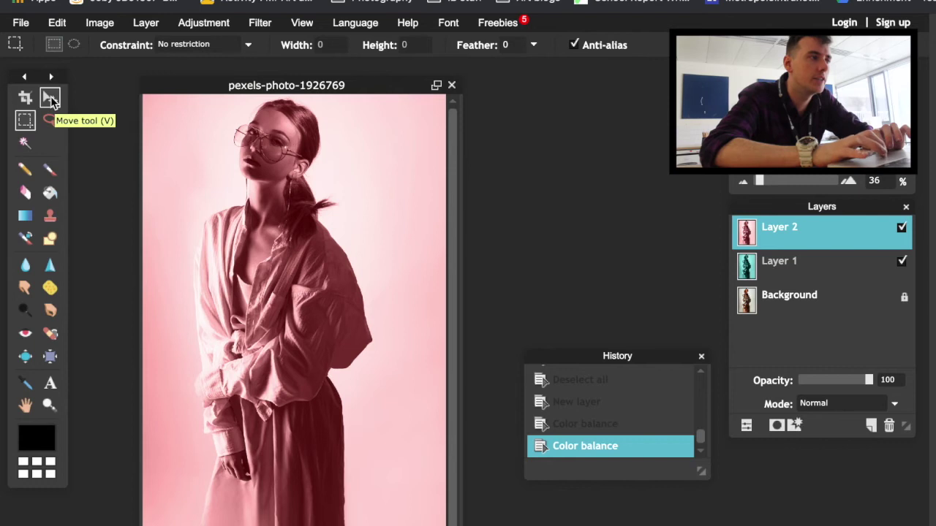
{"action": "left_click", "coordinate": [51, 98]}
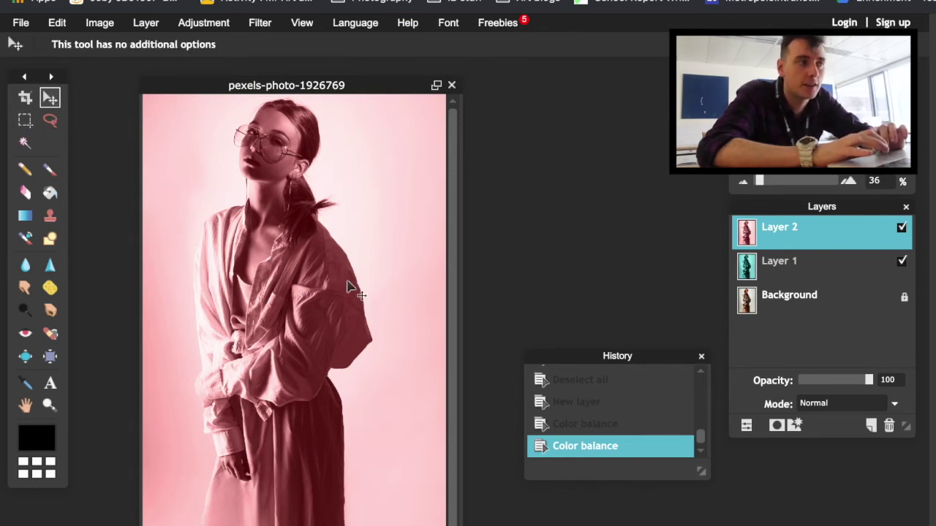
{"action": "left_click_drag", "start_coordinate": [349, 287], "coordinate": [355, 286]}
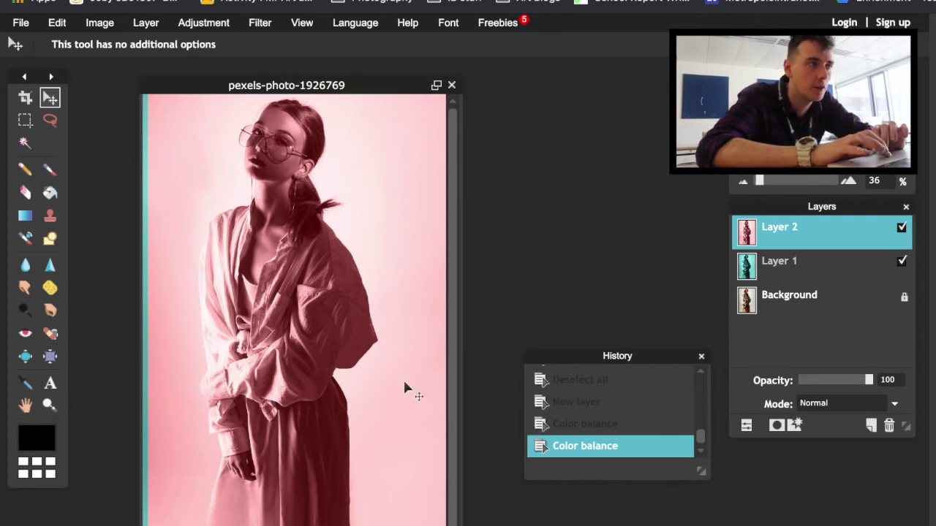
- Set Layer 2's blend mode to Darken, keeping its opacity at 100
{"action": "left_click", "coordinate": [746, 425]}
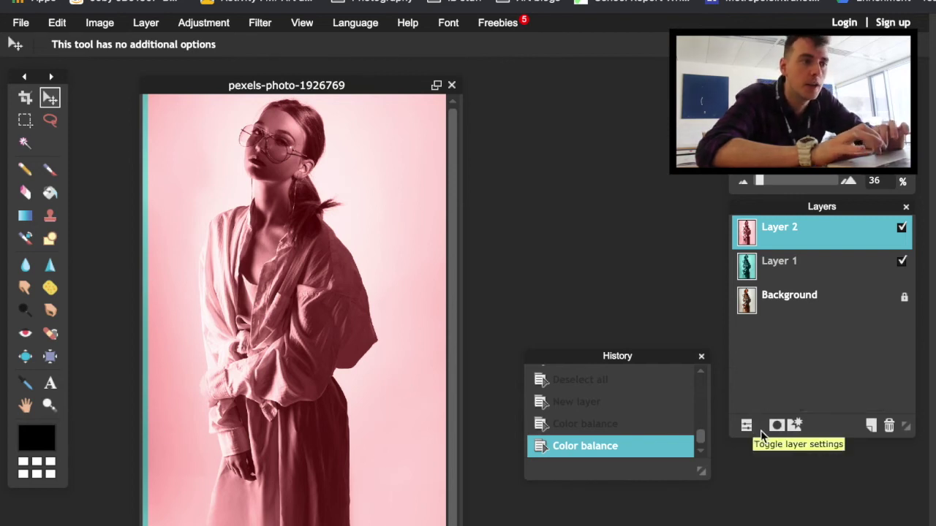
{"action": "left_click", "coordinate": [746, 426]}
{"action": "left_click", "coordinate": [857, 405]}
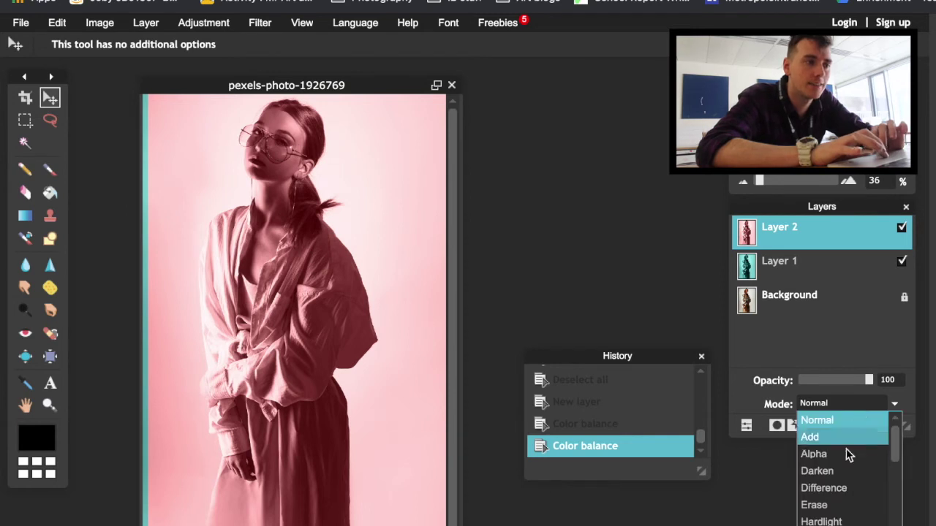
{"action": "left_click", "coordinate": [848, 471]}
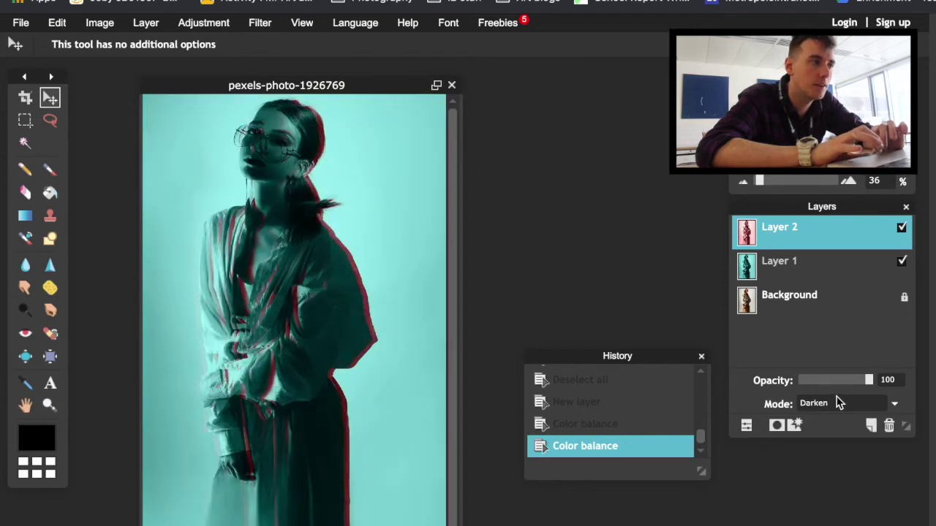
{"action": "left_click_drag", "start_coordinate": [852, 380], "coordinate": [899, 386]}
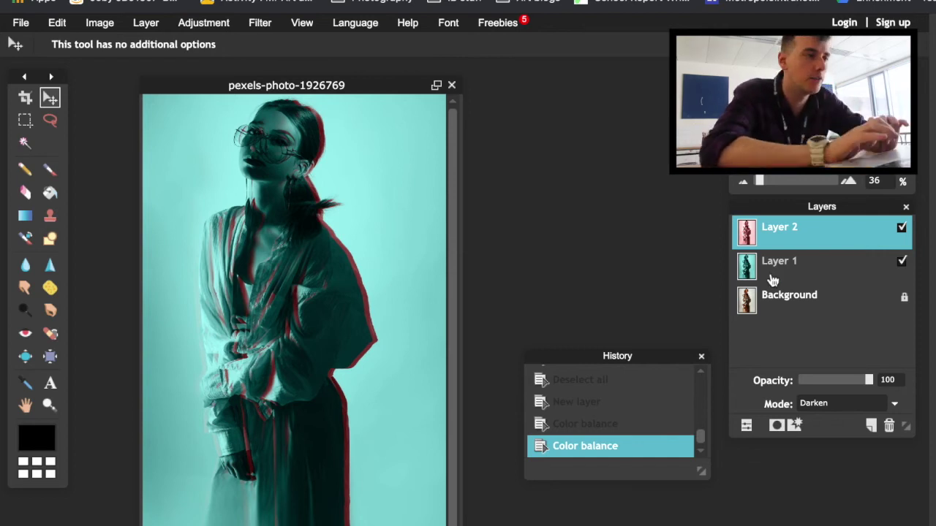
{"action": "left_click", "coordinate": [33, 125]}
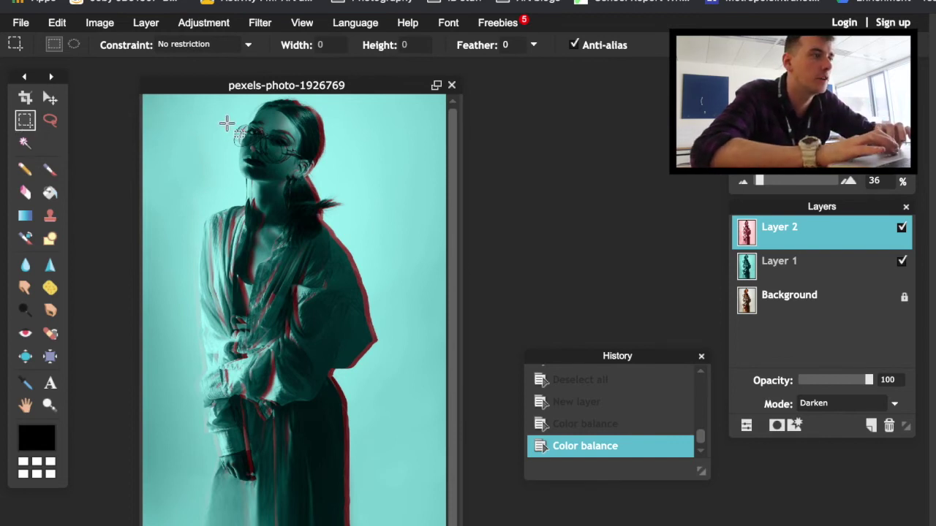
- Select a thin strip across the glasses on Layer 2 and shift it right
{"action": "left_click_drag", "start_coordinate": [200, 130], "coordinate": [385, 142]}
{"action": "left_click", "coordinate": [50, 98]}
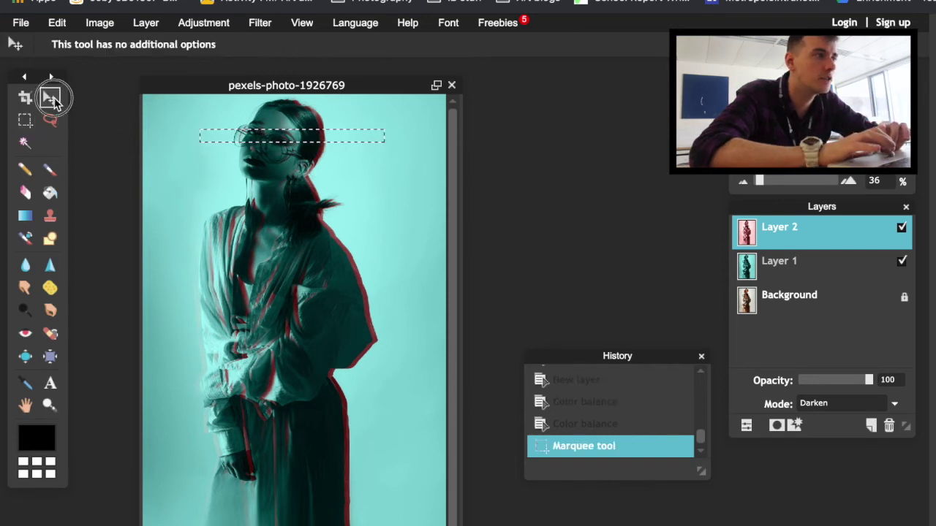
{"action": "left_click_drag", "start_coordinate": [355, 134], "coordinate": [373, 134]}
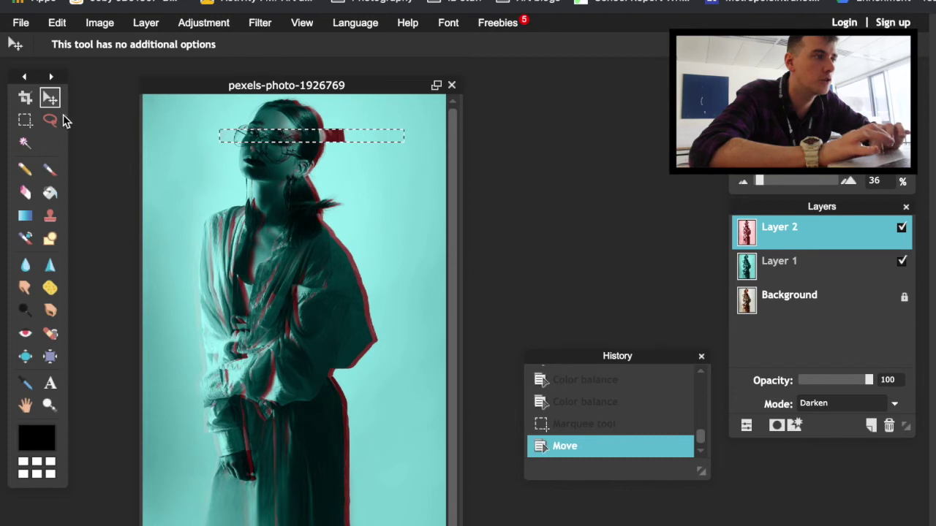
{"action": "left_click", "coordinate": [24, 120]}
{"action": "left_click", "coordinate": [278, 177]}
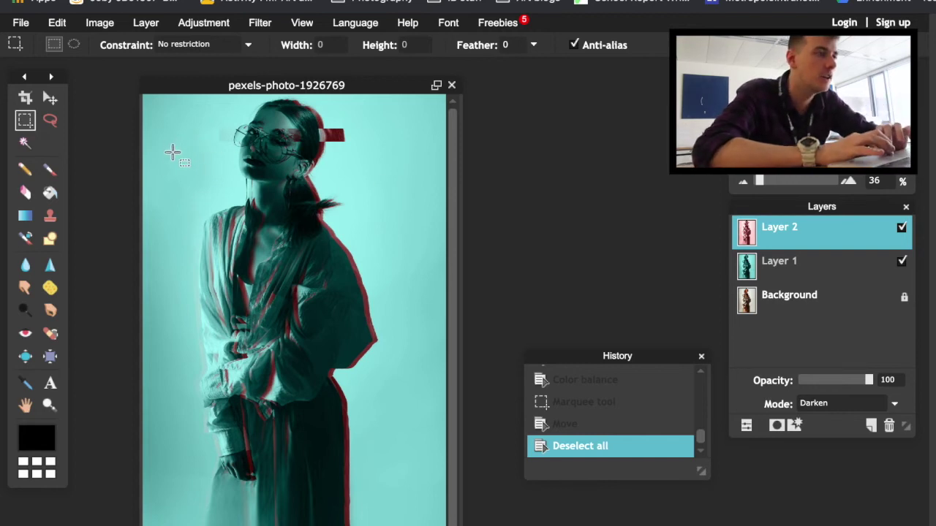
- Select thin strips across and below the face and shift them sideways
{"action": "left_click_drag", "start_coordinate": [173, 144], "coordinate": [314, 143]}
{"action": "left_click", "coordinate": [49, 98]}
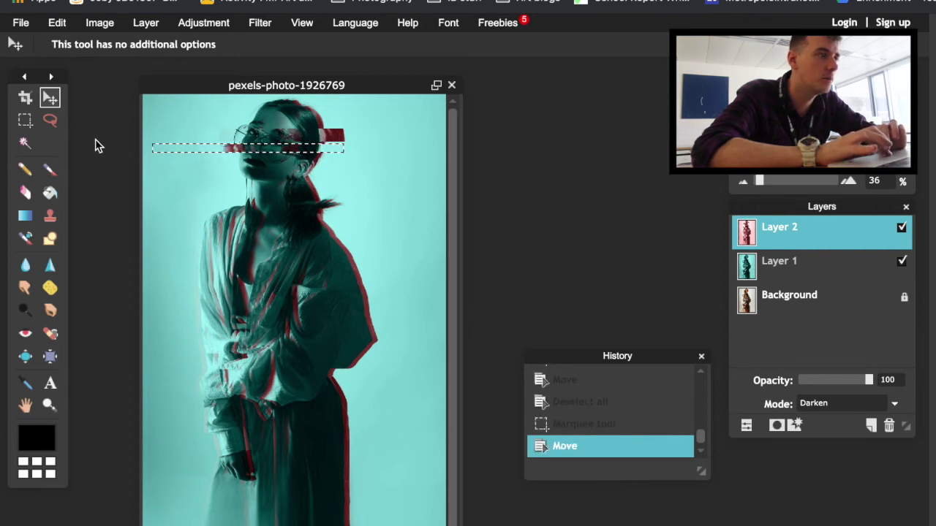
{"action": "left_click", "coordinate": [25, 120]}
{"action": "left_click", "coordinate": [269, 172]}
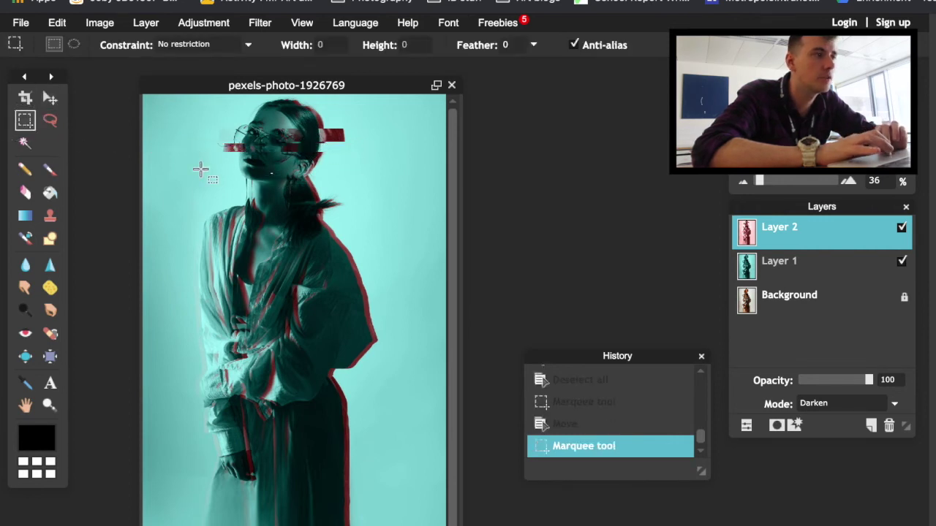
{"action": "left_click_drag", "start_coordinate": [195, 174], "coordinate": [380, 180]}
{"action": "left_click_drag", "start_coordinate": [379, 181], "coordinate": [409, 183]}
- Shift further horizontal slices across the body and lower body sideways, the lowest to the left
{"action": "left_click_drag", "start_coordinate": [199, 231], "coordinate": [395, 238]}
{"action": "mouse_move", "coordinate": [186, 307]}
{"action": "left_mouse_down"}
{"action": "mouse_move", "coordinate": [415, 317]}
{"action": "mouse_move", "coordinate": [345, 311]}
{"action": "left_mouse_up"}
{"action": "key", "text": "v"}
{"action": "key", "text": "m"}
{"action": "left_click_drag", "start_coordinate": [418, 411], "coordinate": [178, 420]}
{"action": "key", "text": "v"}
{"action": "left_click_drag", "start_coordinate": [344, 422], "coordinate": [291, 425]}
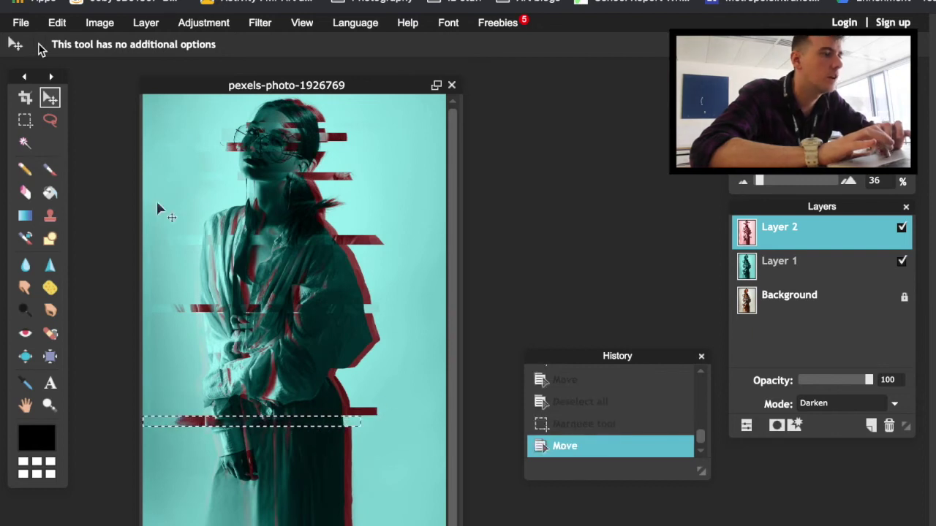
{"action": "left_click", "coordinate": [25, 120]}
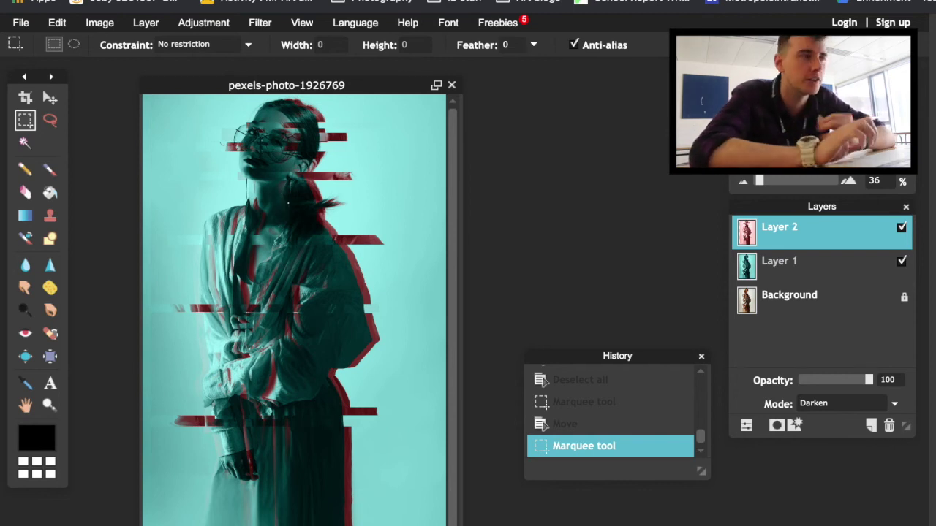
- Open the horizontal-line photo pexels-photo-2156723 beside the portrait
{"action": "left_click", "coordinate": [22, 23]}
{"action": "left_click", "coordinate": [54, 58]}
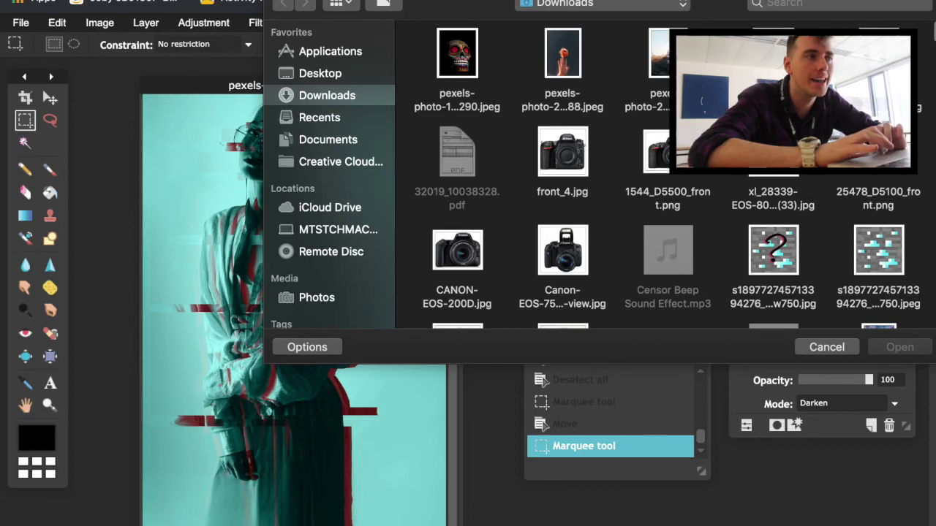
{"action": "key", "text": "Return"}
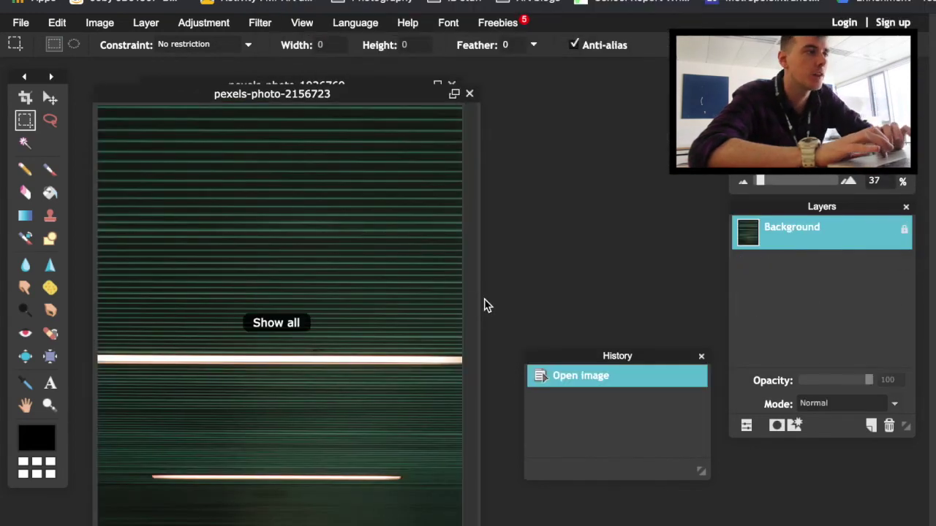
{"action": "left_click_drag", "start_coordinate": [355, 95], "coordinate": [560, 80]}
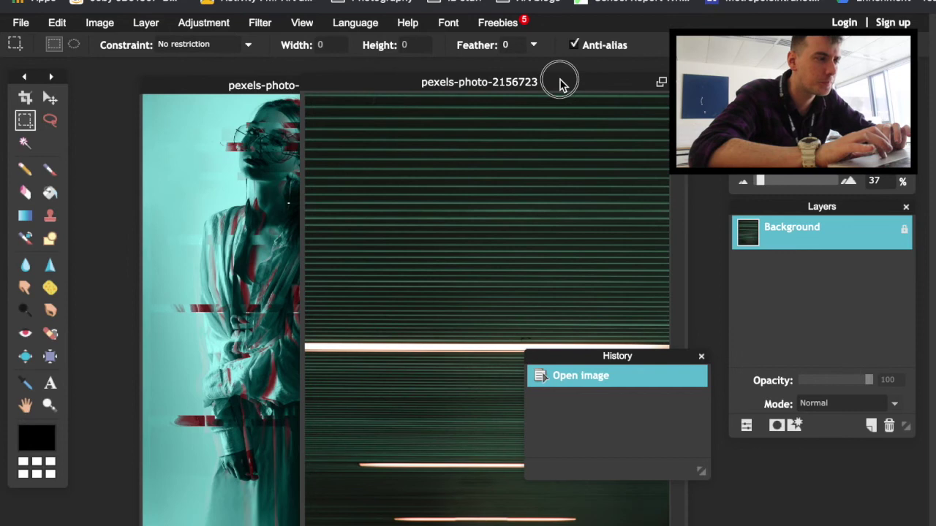
- Copy the whole line texture and paste it into the portrait as Layer 3
{"action": "left_click", "coordinate": [701, 358]}
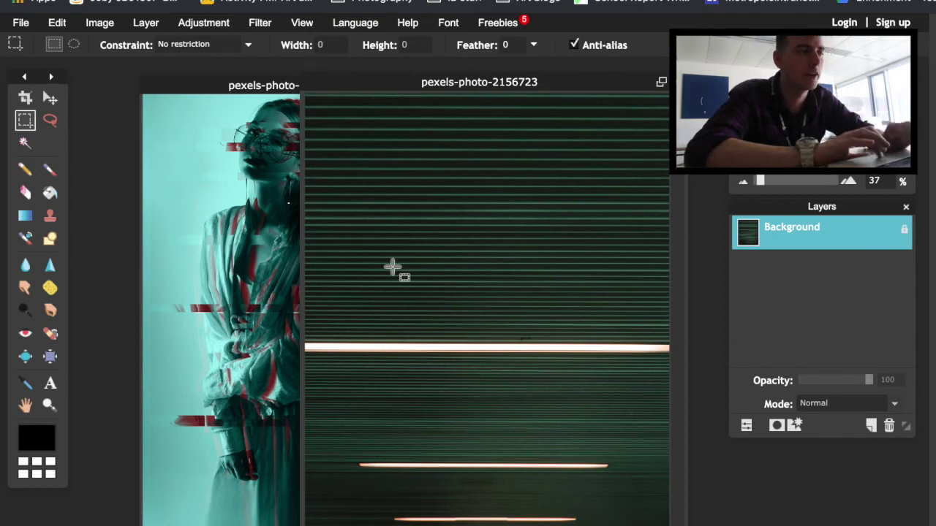
{"action": "key", "text": "ctrl+a"}
{"action": "key", "text": "ctrl+c"}
{"action": "left_click", "coordinate": [174, 217]}
{"action": "key", "text": "ctrl+v"}
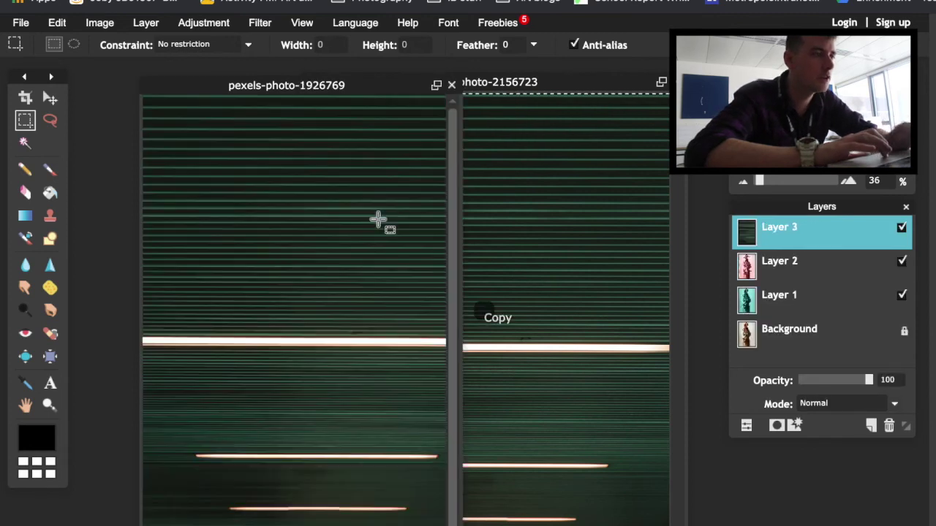
- Blend Layer 3 in Overlay mode at about 49% opacity
{"action": "left_click", "coordinate": [837, 401]}
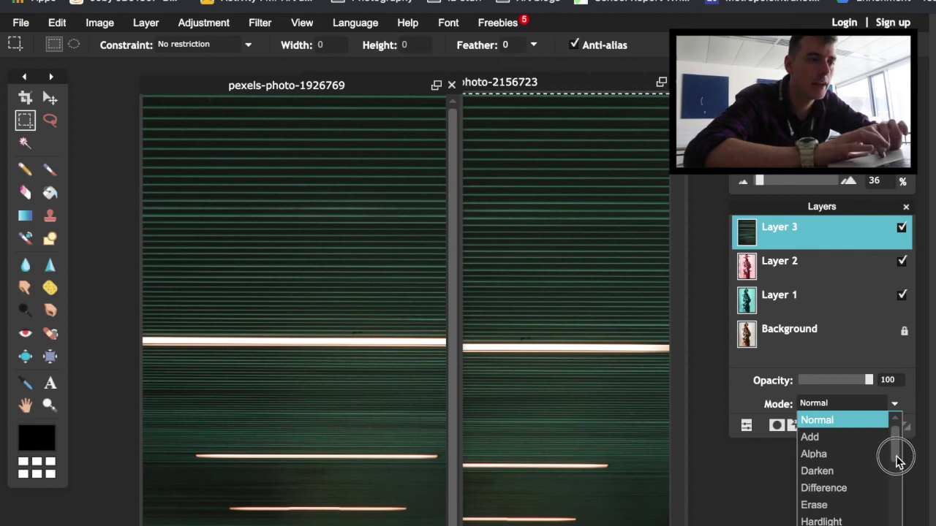
{"action": "left_click_drag", "start_coordinate": [898, 460], "coordinate": [898, 502]}
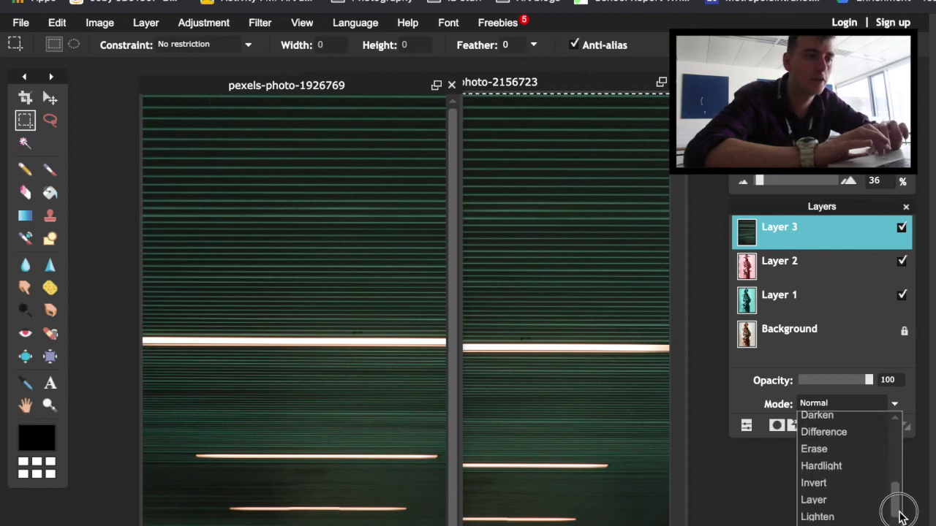
{"action": "left_click", "coordinate": [841, 525]}
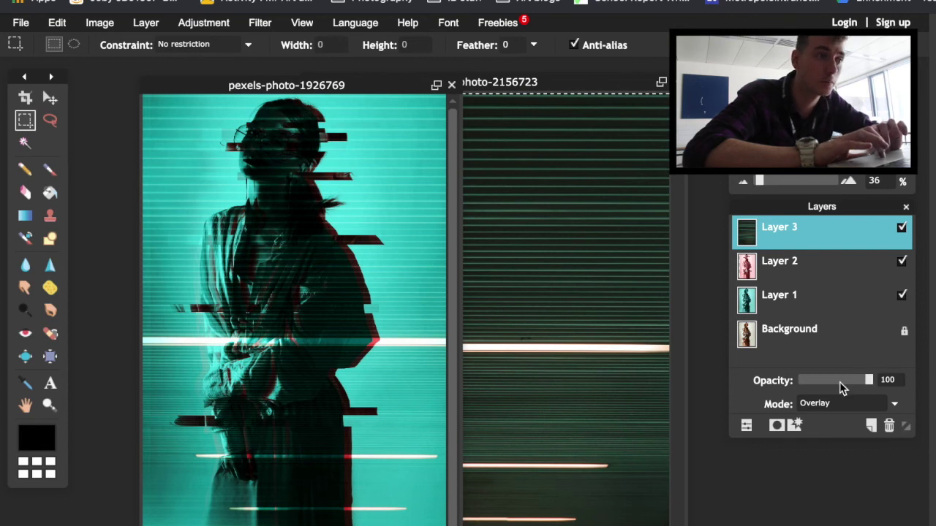
{"action": "mouse_move", "coordinate": [841, 389]}
{"action": "left_mouse_down"}
{"action": "mouse_move", "coordinate": [806, 387]}
{"action": "mouse_move", "coordinate": [835, 386]}
{"action": "left_mouse_up"}
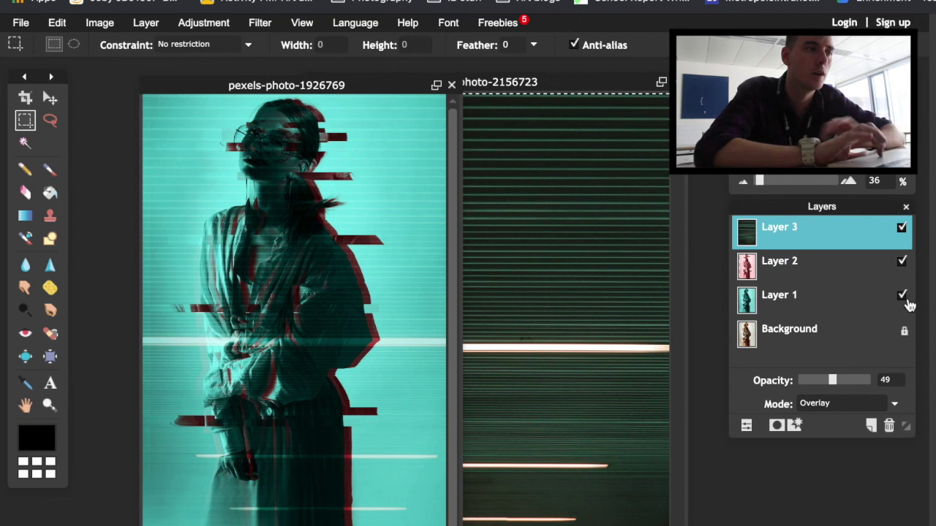
- Lower Layer 1's opacity to 60, then select the Background layer
{"action": "left_click", "coordinate": [877, 269]}
{"action": "left_click", "coordinate": [845, 304]}
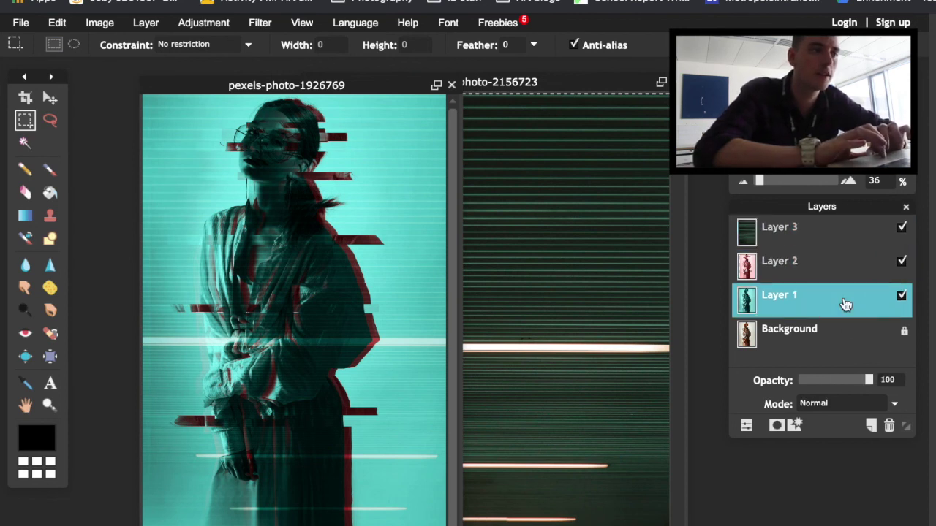
{"action": "left_click", "coordinate": [847, 380]}
{"action": "left_click_drag", "start_coordinate": [840, 379], "coordinate": [836, 376]}
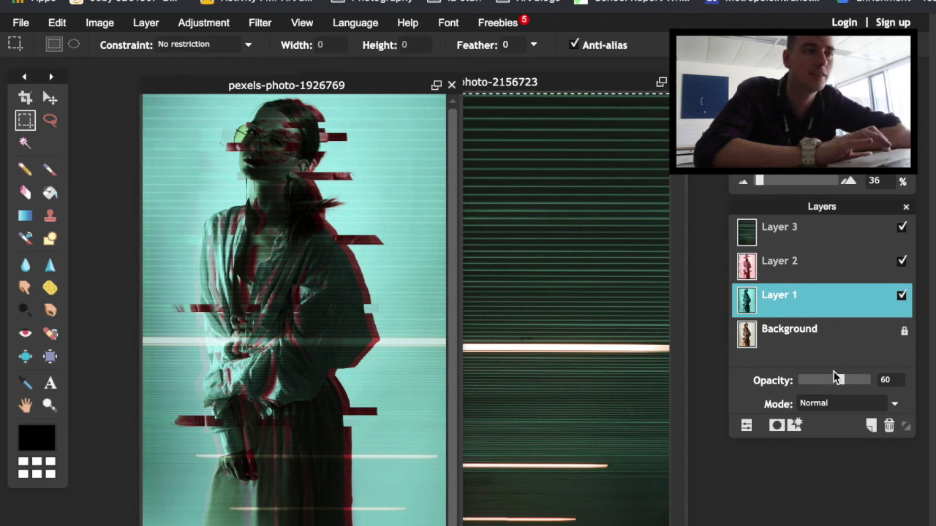
{"action": "left_click", "coordinate": [823, 272]}
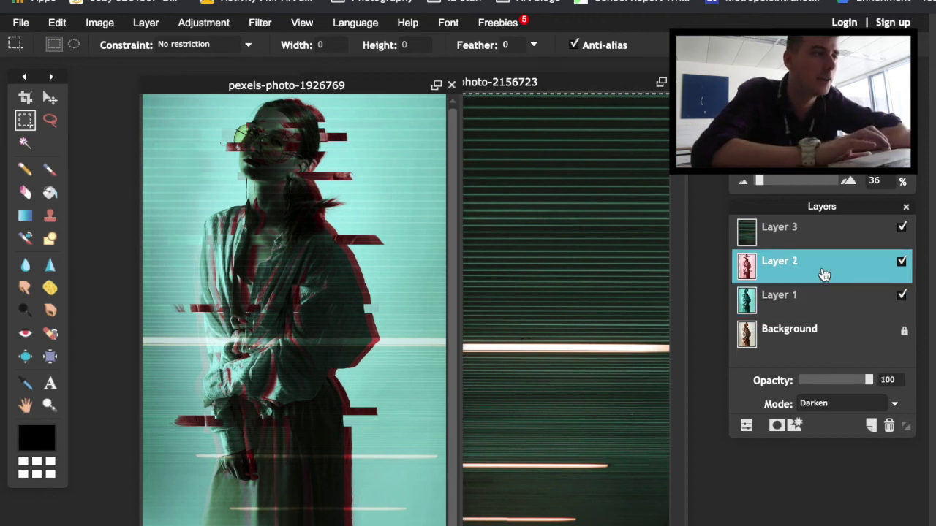
{"action": "left_click", "coordinate": [818, 328]}
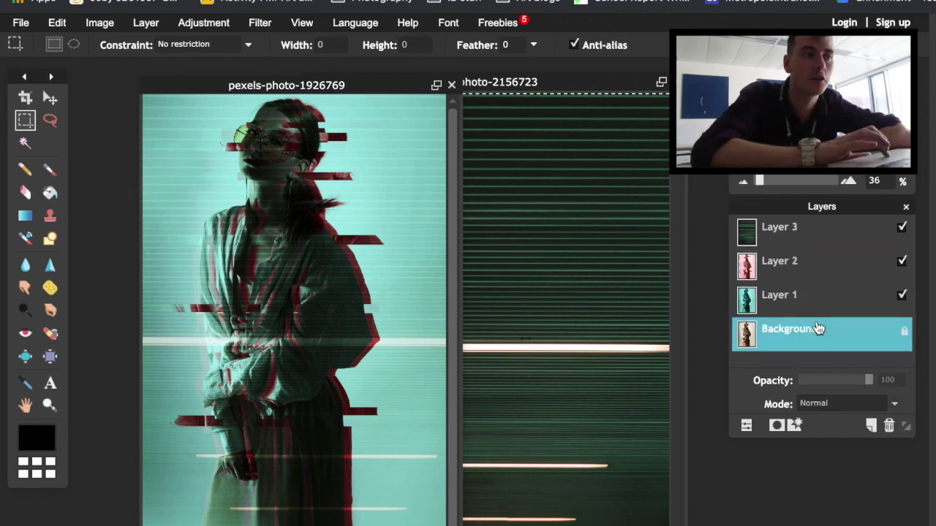